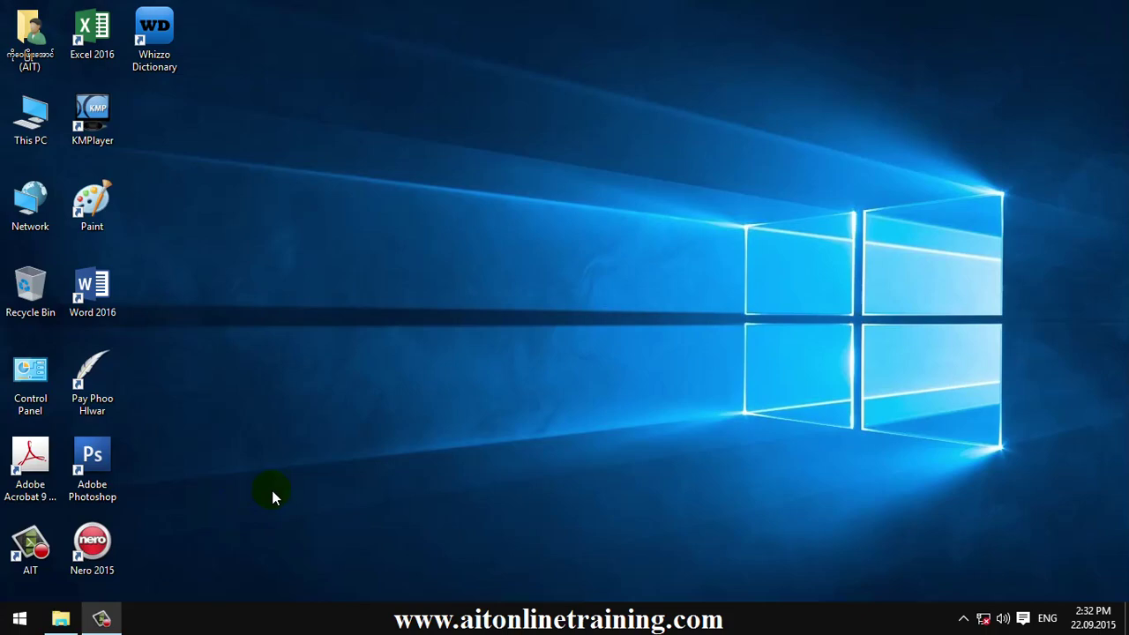
# Open This PC in File Explorer and view the properties of the WPA STICK (G:) drive.
pyautogui.click(60, 618)
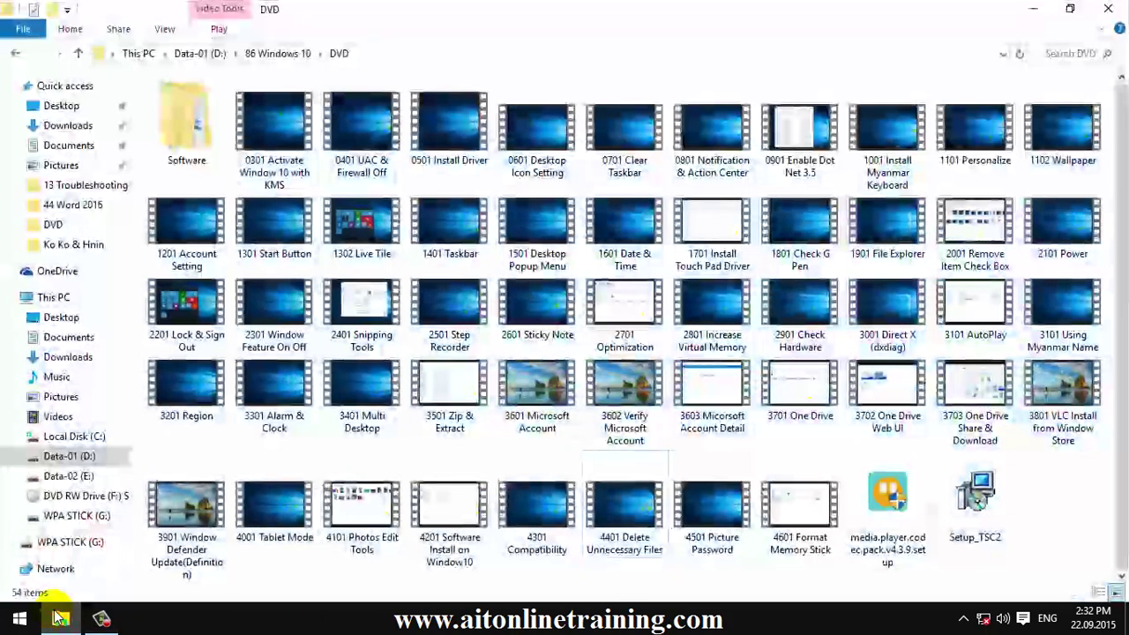
pyautogui.click(50, 298)
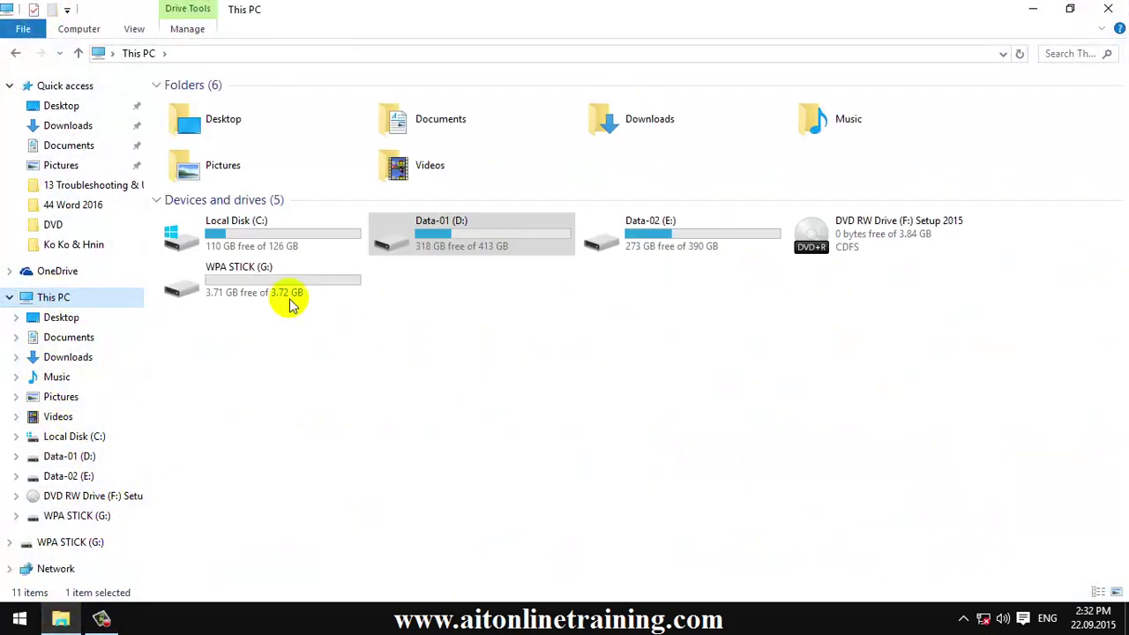
pyautogui.rightClick(215, 292)
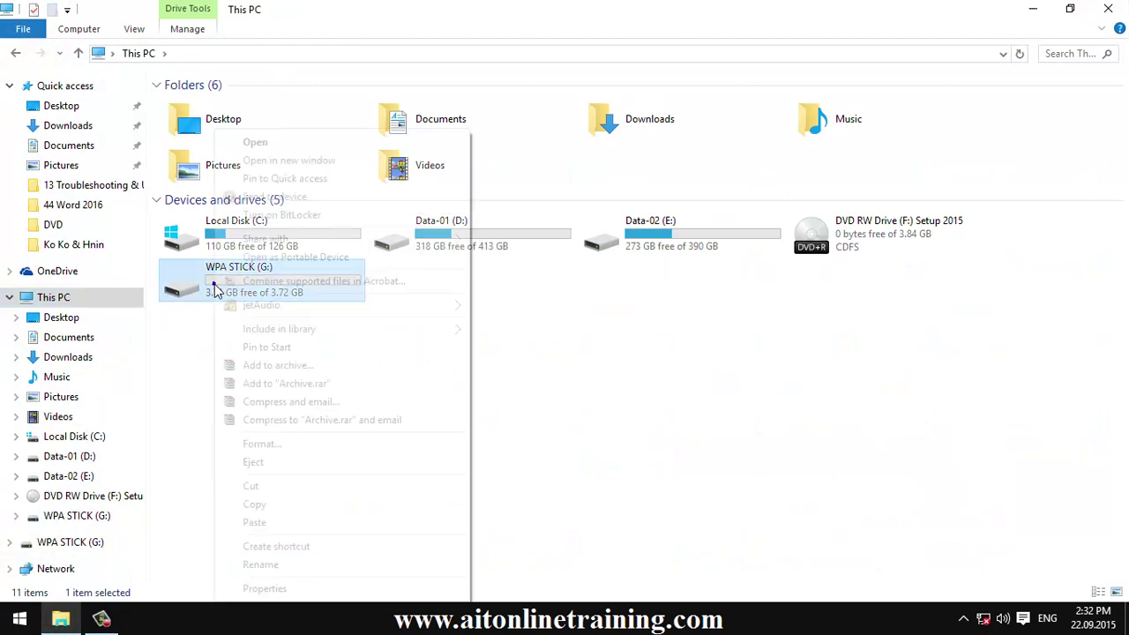
pyautogui.click(310, 589)
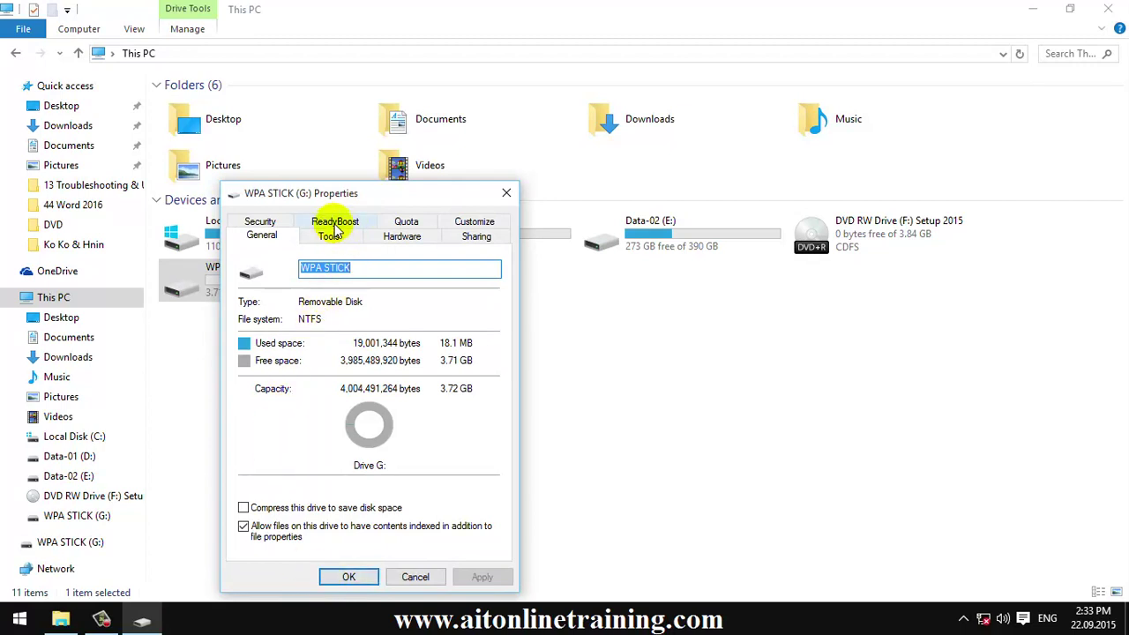
pyautogui.click(506, 193)
# View the properties of the Data-02 (E:) drive for comparison and close them.
pyautogui.rightClick(599, 247)
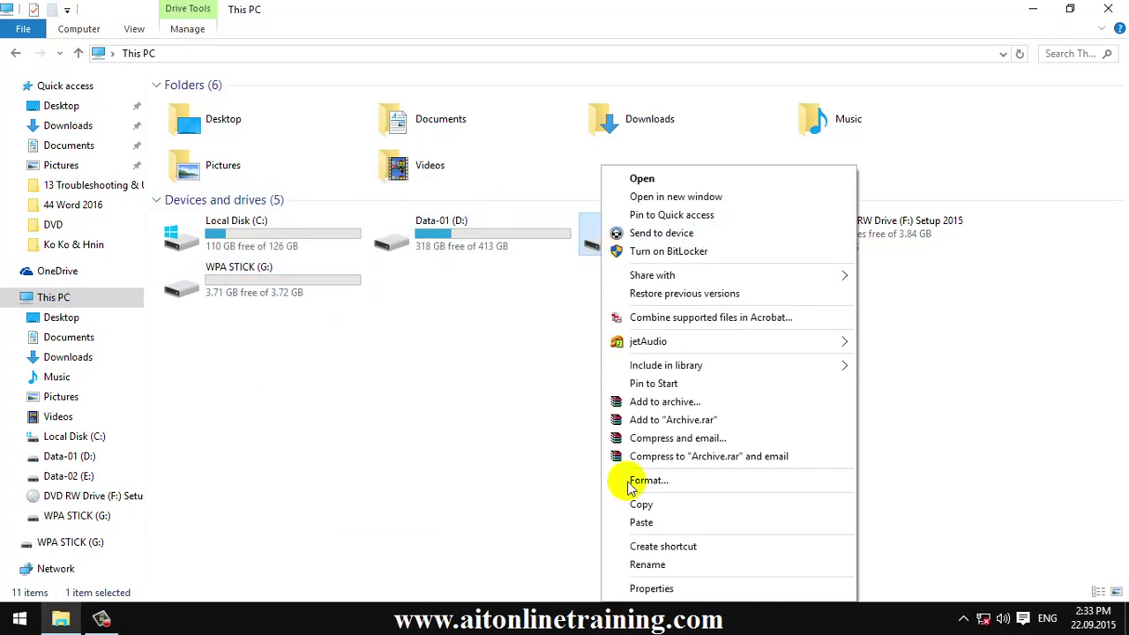
pyautogui.click(635, 587)
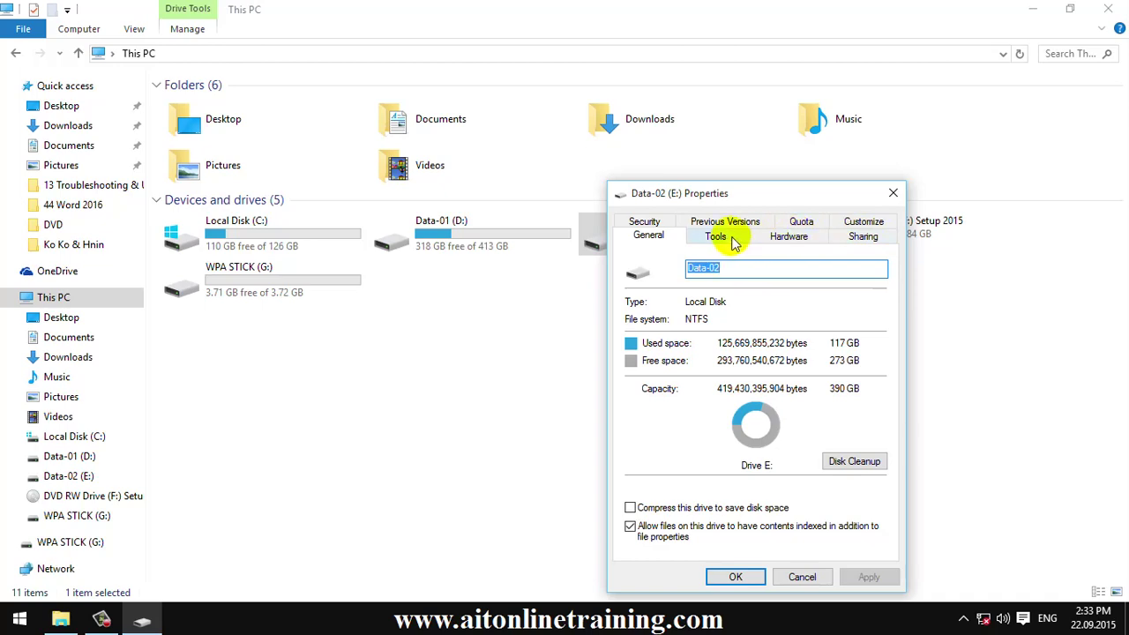
pyautogui.click(893, 192)
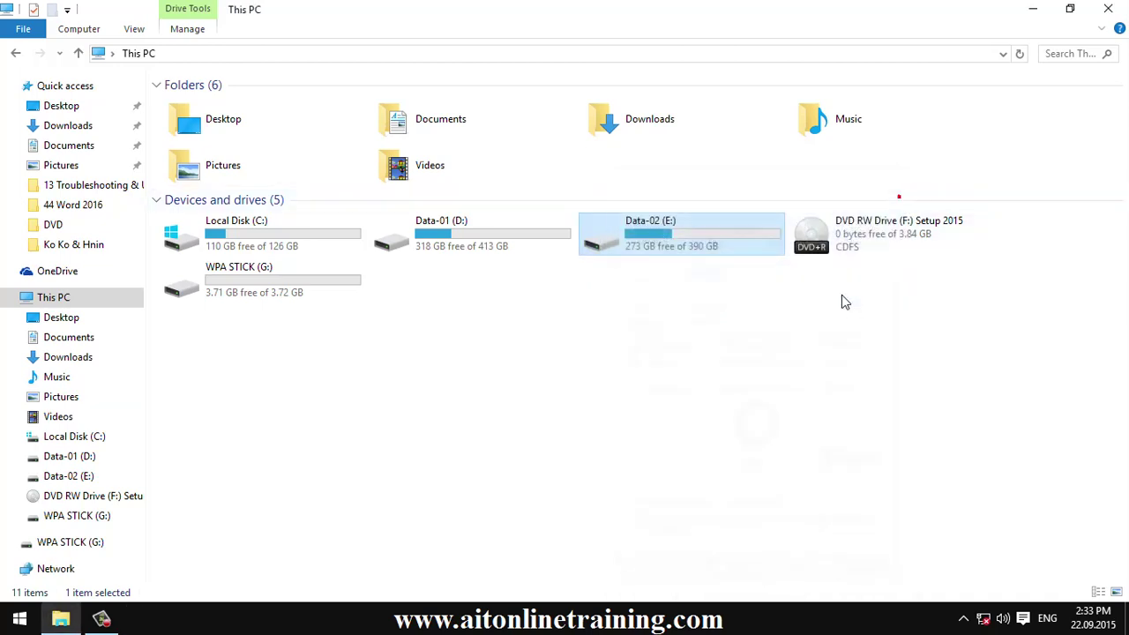
# Enable ReadyBoost on WPA STICK (G:) with the option Use this device, reserving 3700 MB.
pyautogui.rightClick(276, 275)
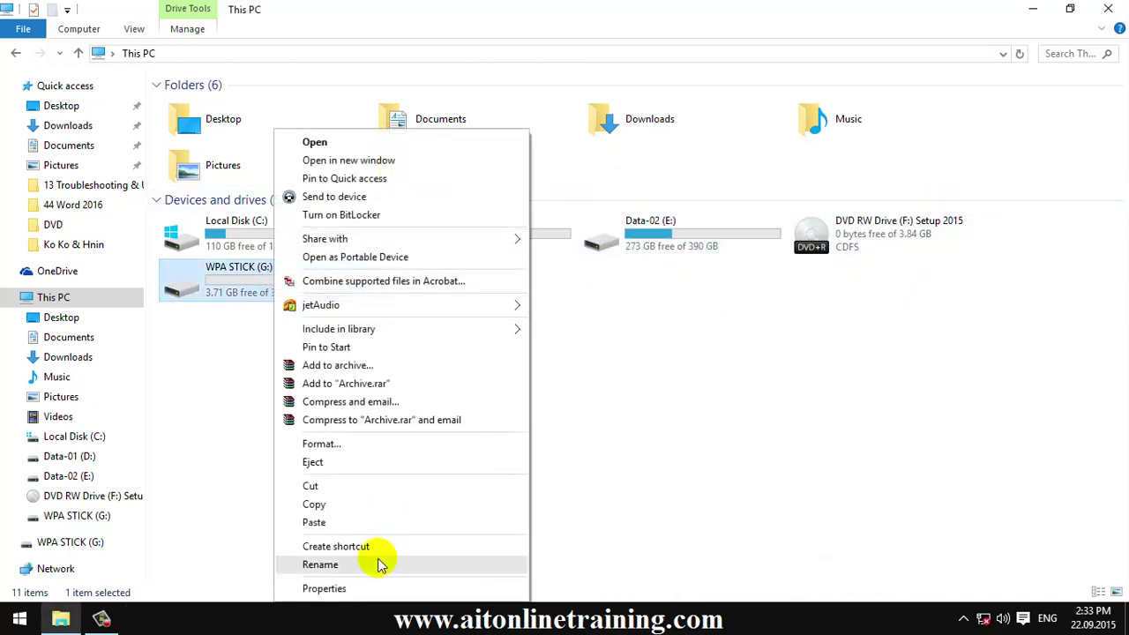
pyautogui.click(374, 588)
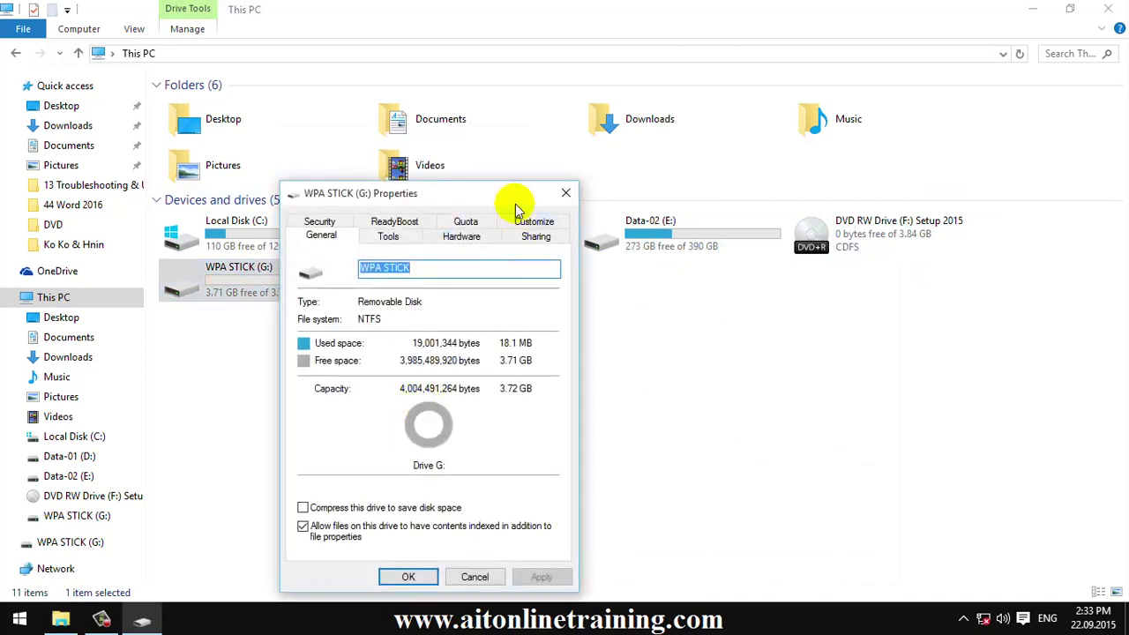
pyautogui.click(394, 222)
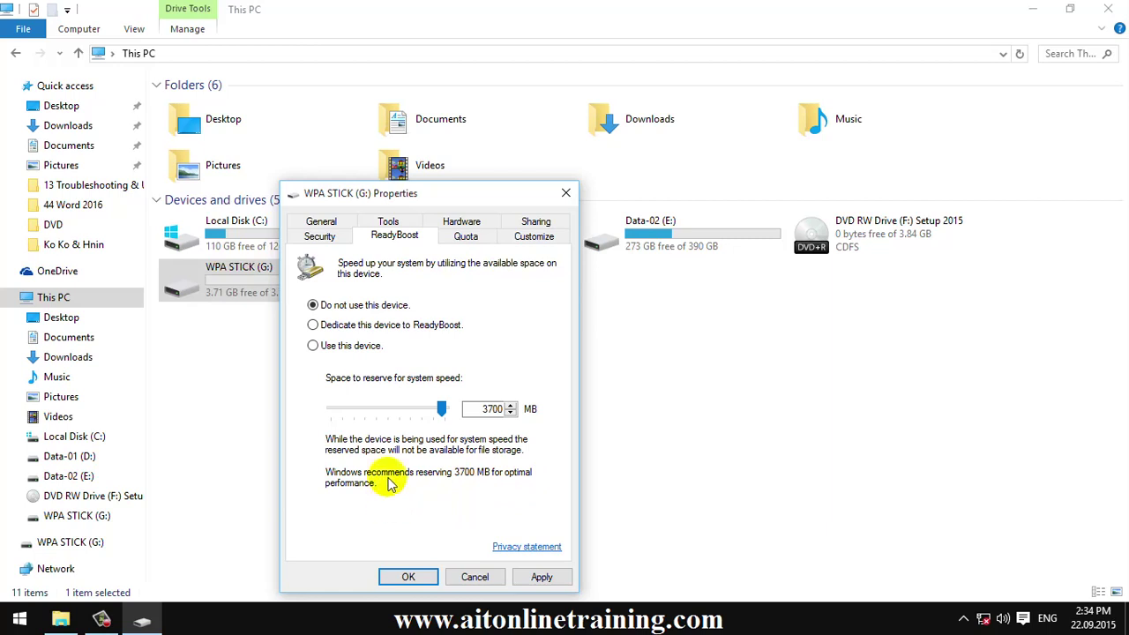
pyautogui.click(313, 346)
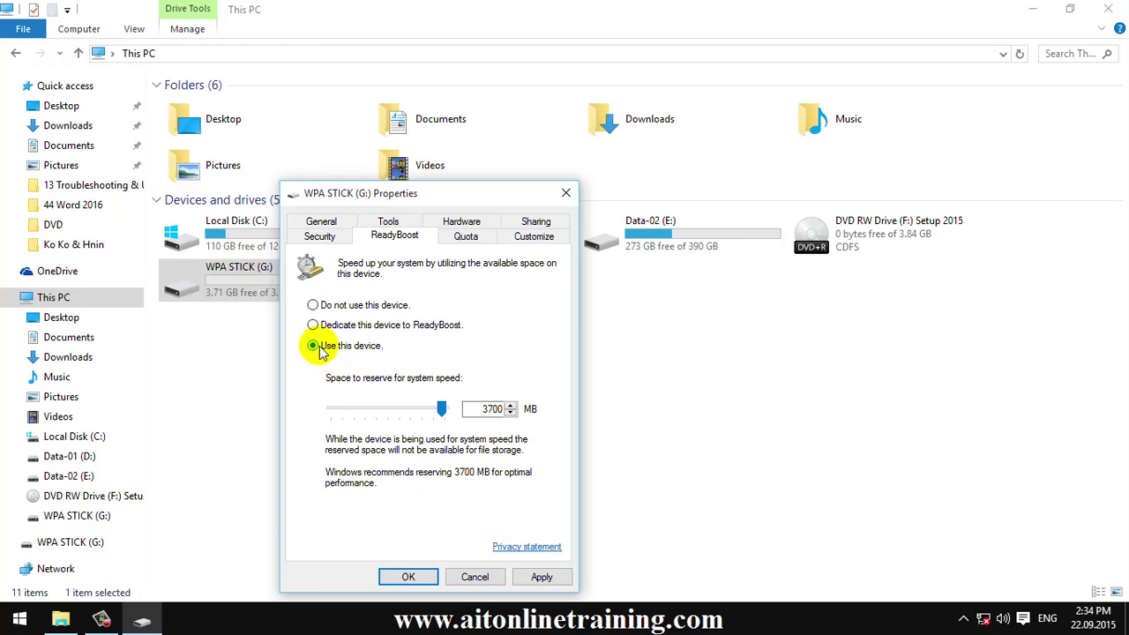
pyautogui.click(542, 578)
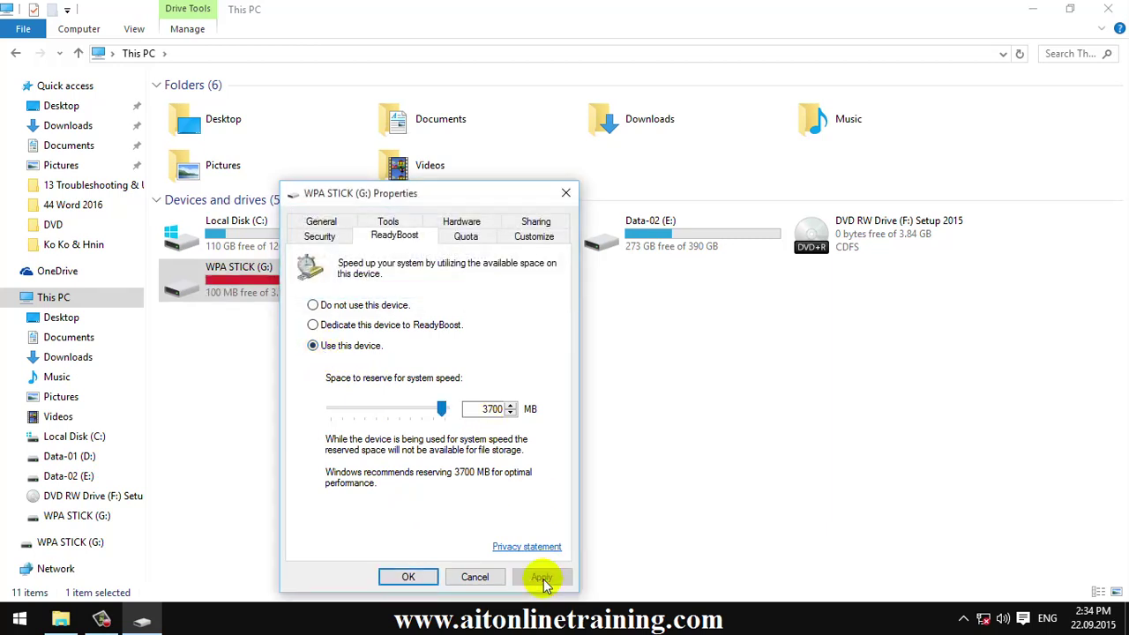
pyautogui.click(408, 577)
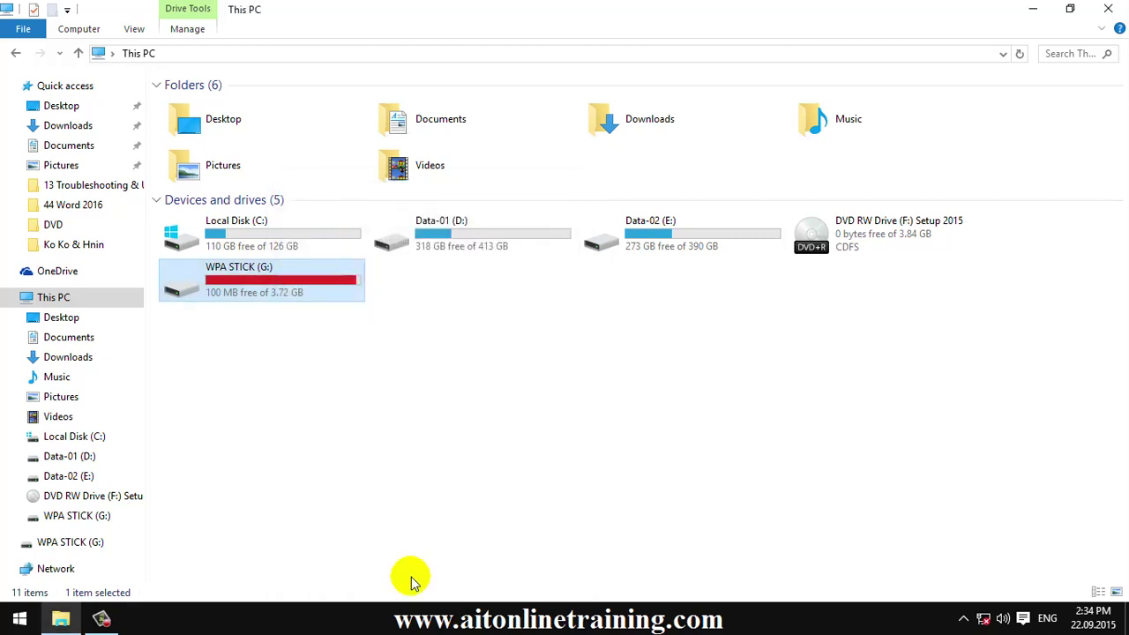
pyautogui.click(325, 361)
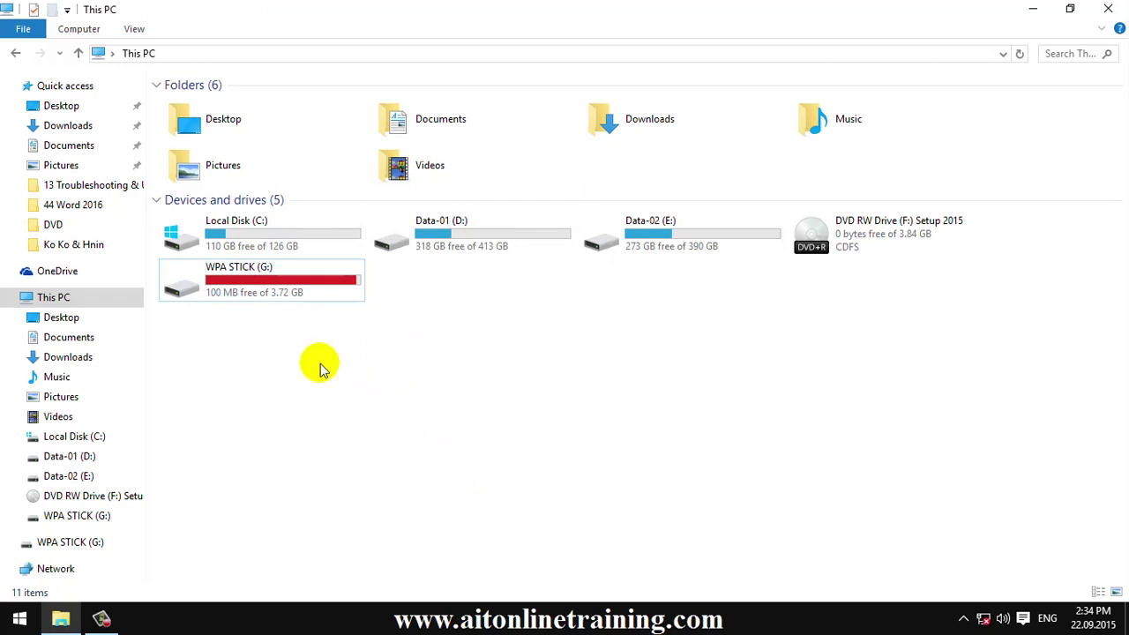
# Examine the ReadyBoost cache file on WPA STICK (G:) with its full type readable, and check the drive's free space in This PC.
pyautogui.click(59, 520)
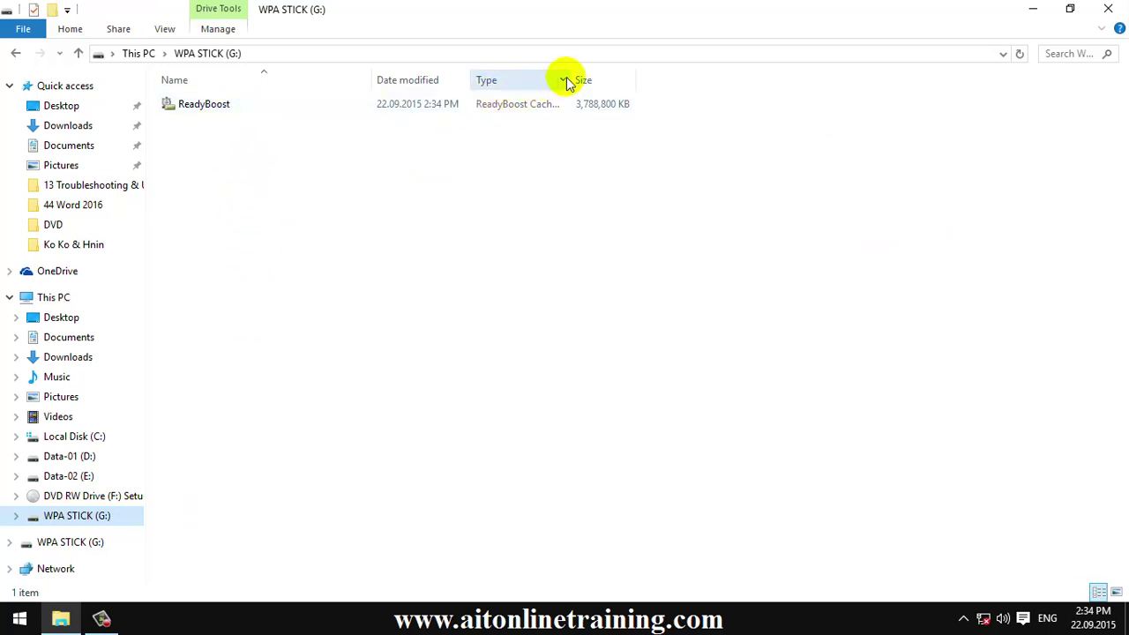
pyautogui.moveTo(573, 74); pyautogui.dragTo(674, 74)
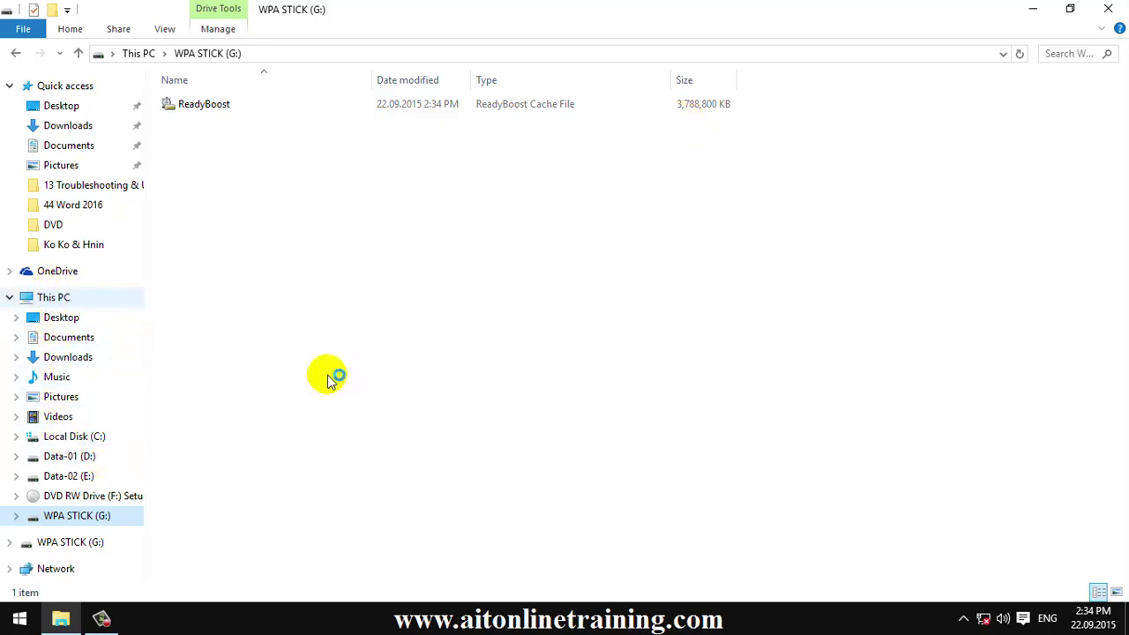
pyautogui.click(53, 297)
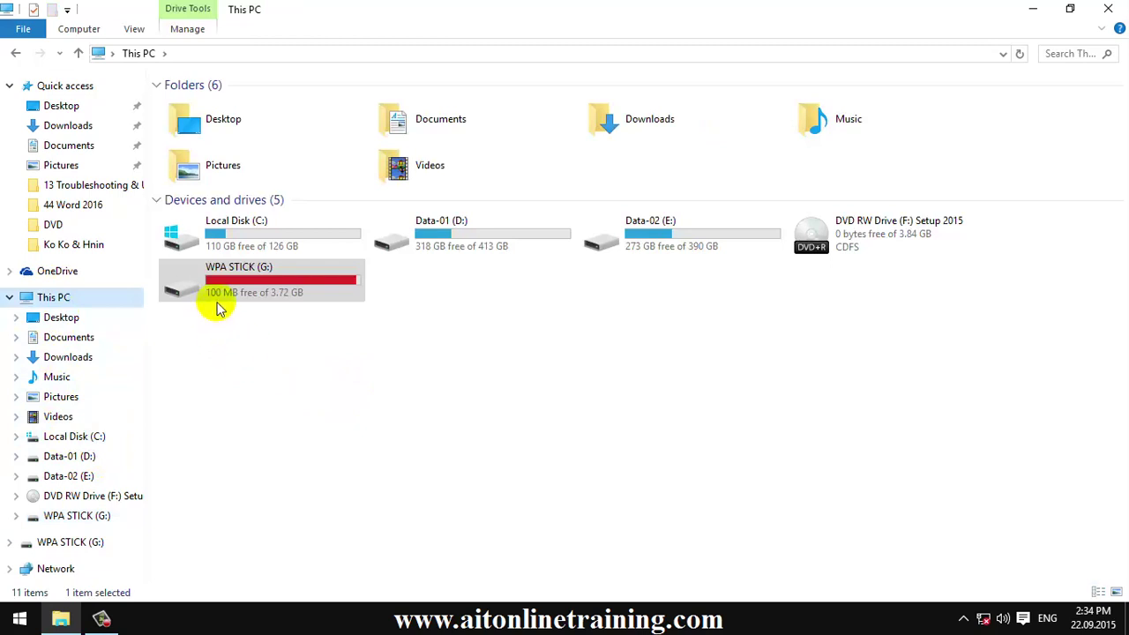
pyautogui.moveTo(286, 296)
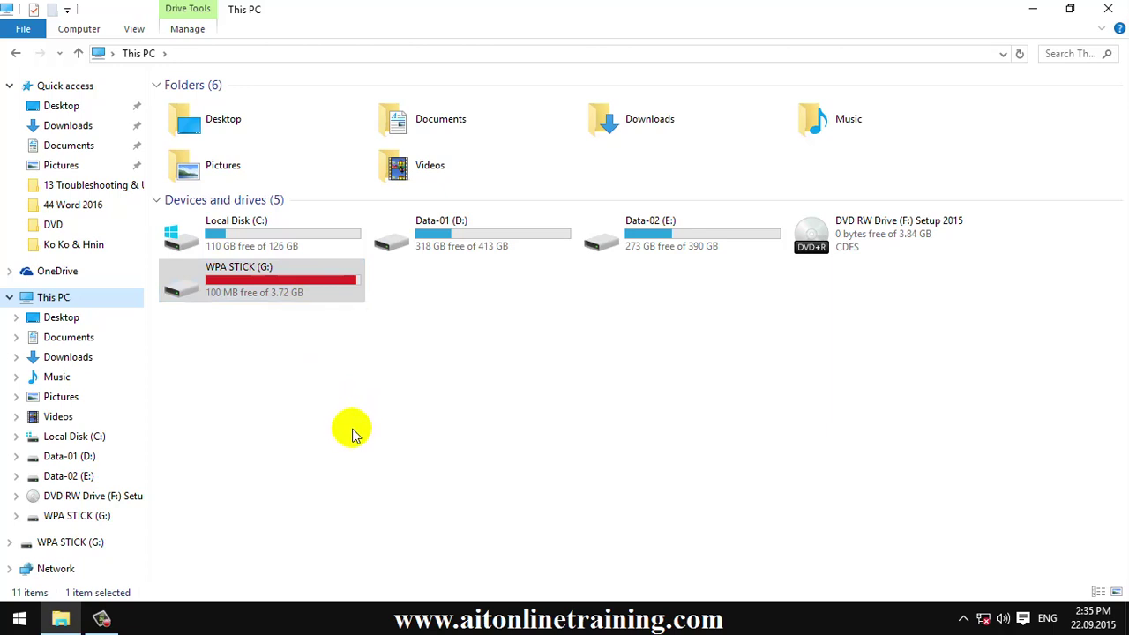
pyautogui.click(103, 620)
pyautogui.click(974, 532)
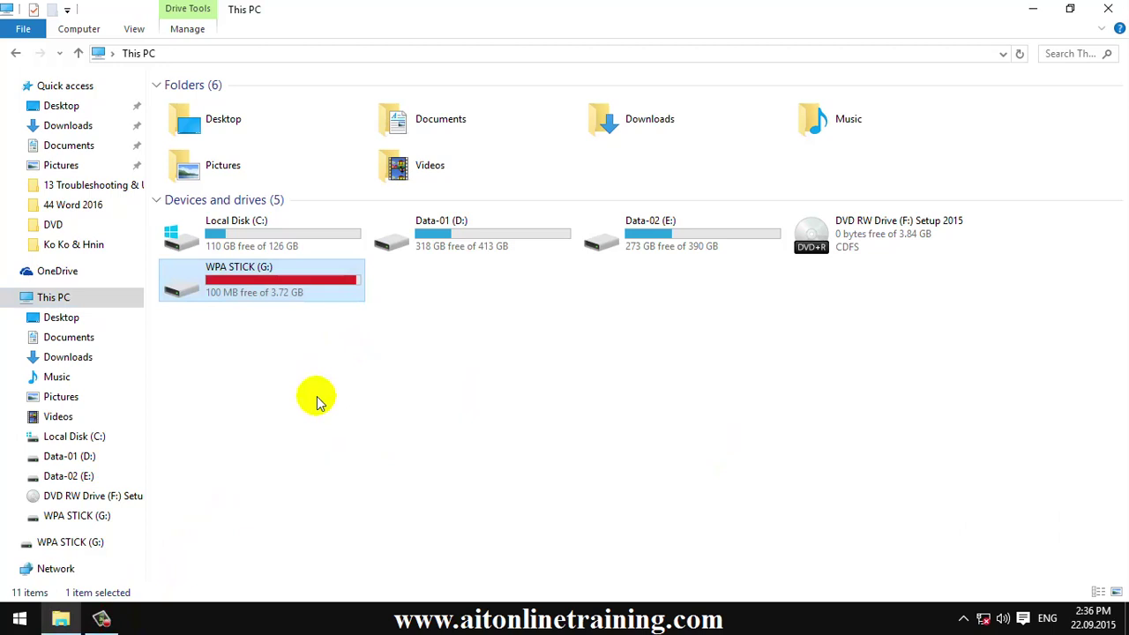
# Turn off ReadyBoost on WPA STICK (G:) with the option Do not use this device.
pyautogui.rightClick(252, 295)
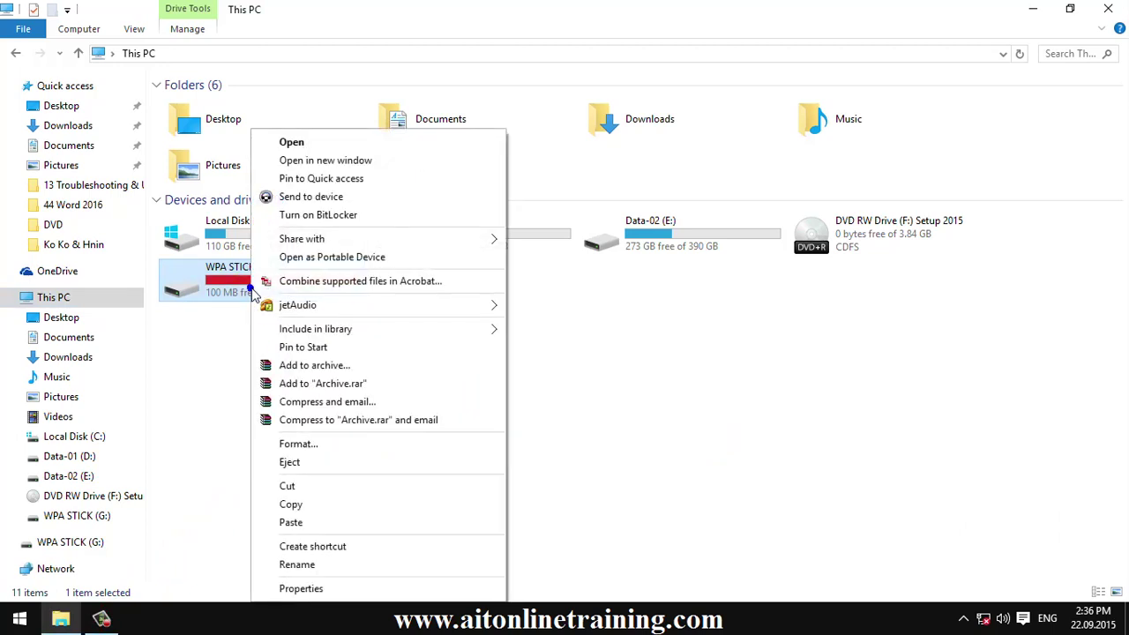
pyautogui.click(304, 588)
pyautogui.moveTo(429, 189); pyautogui.dragTo(642, 153)
pyautogui.click(589, 202)
pyautogui.click(529, 276)
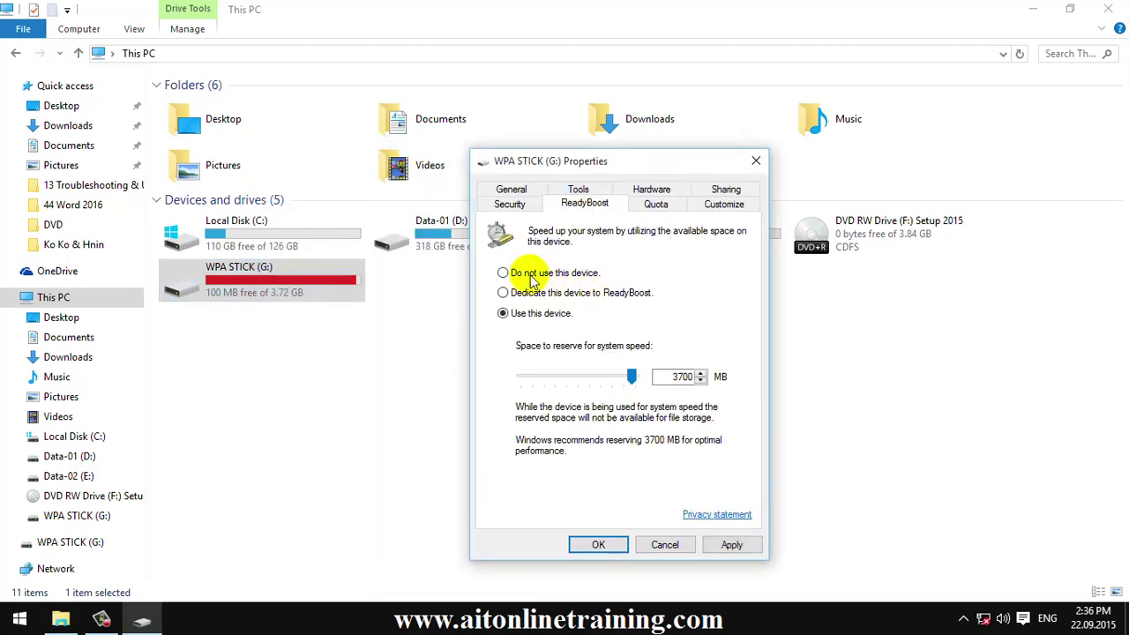
pyautogui.click(732, 545)
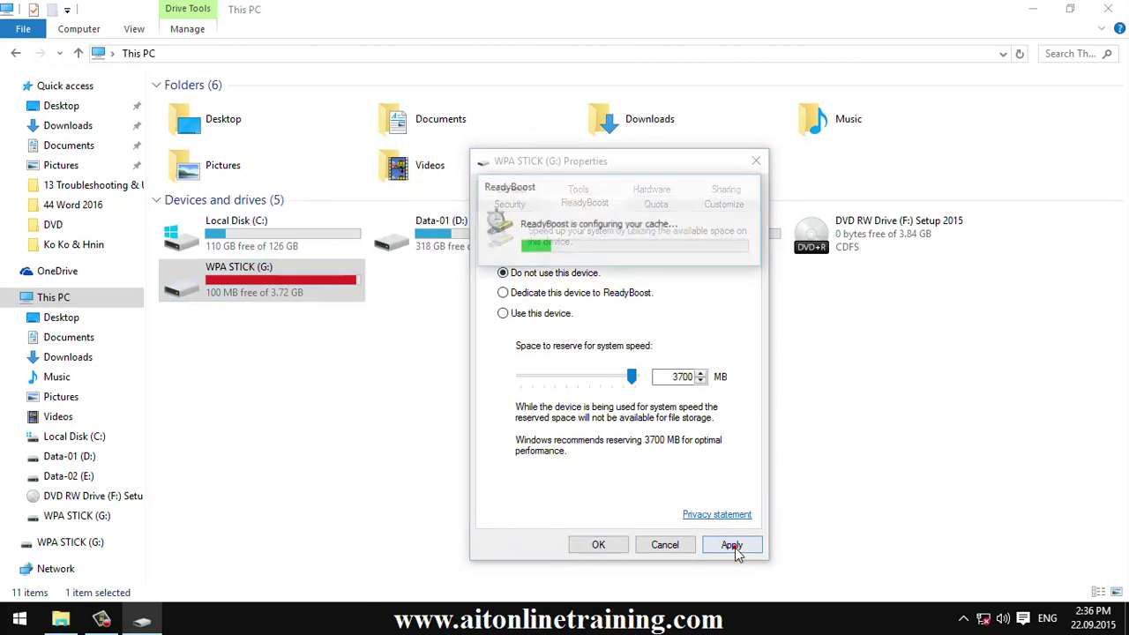
pyautogui.click(614, 546)
pyautogui.click(389, 437)
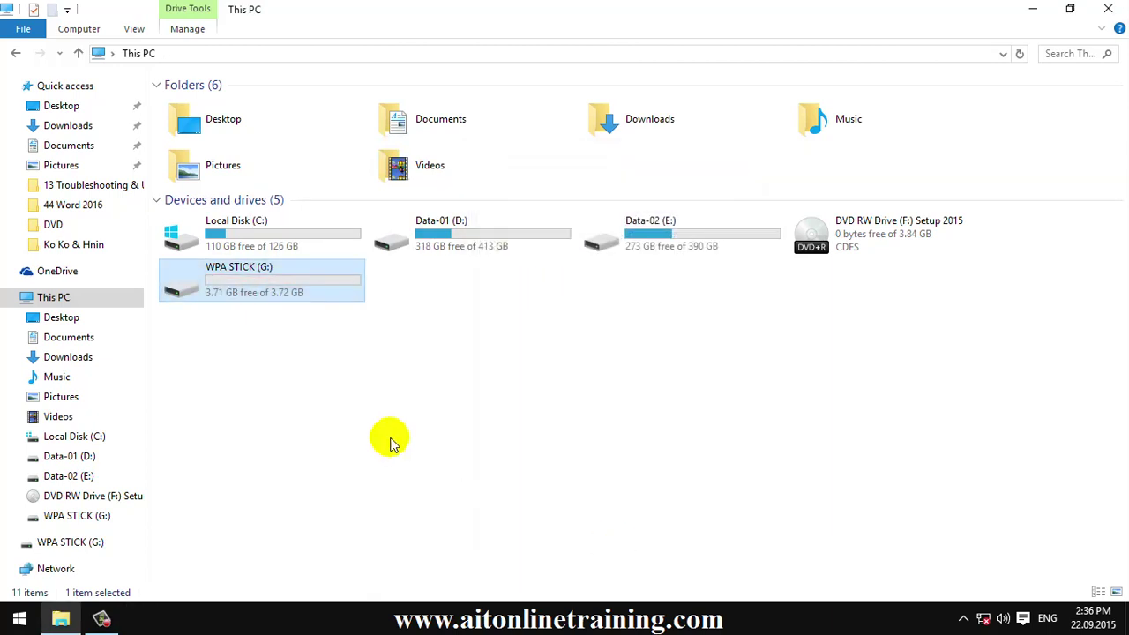
# Check the contents of WPA STICK (G:), and its free space in This PC.
pyautogui.doubleClick(220, 284)
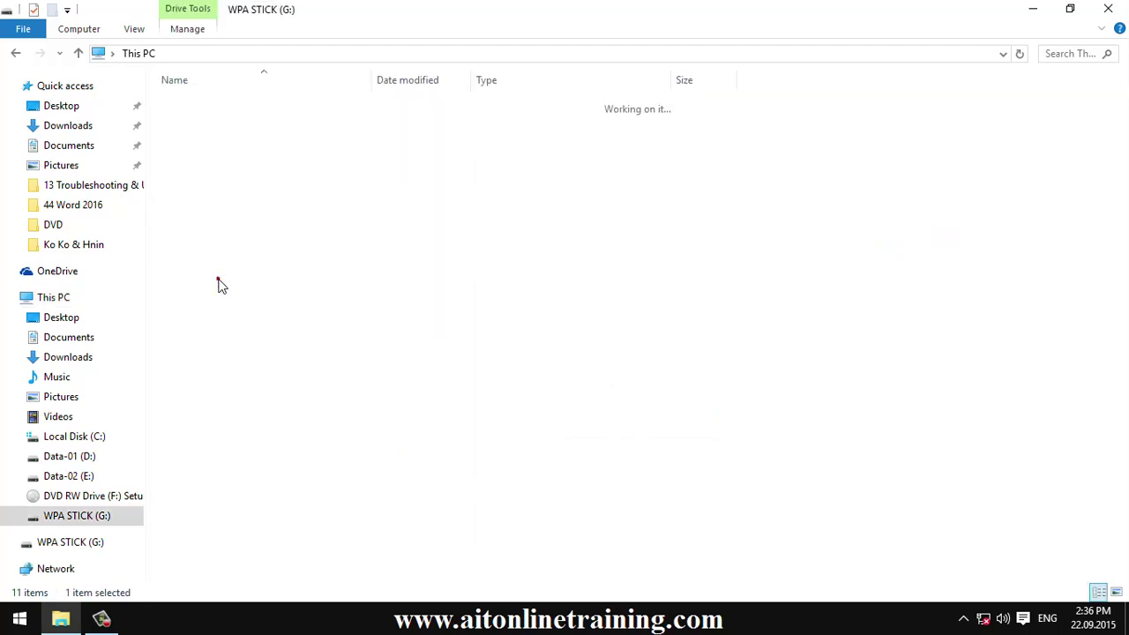
pyautogui.click(16, 52)
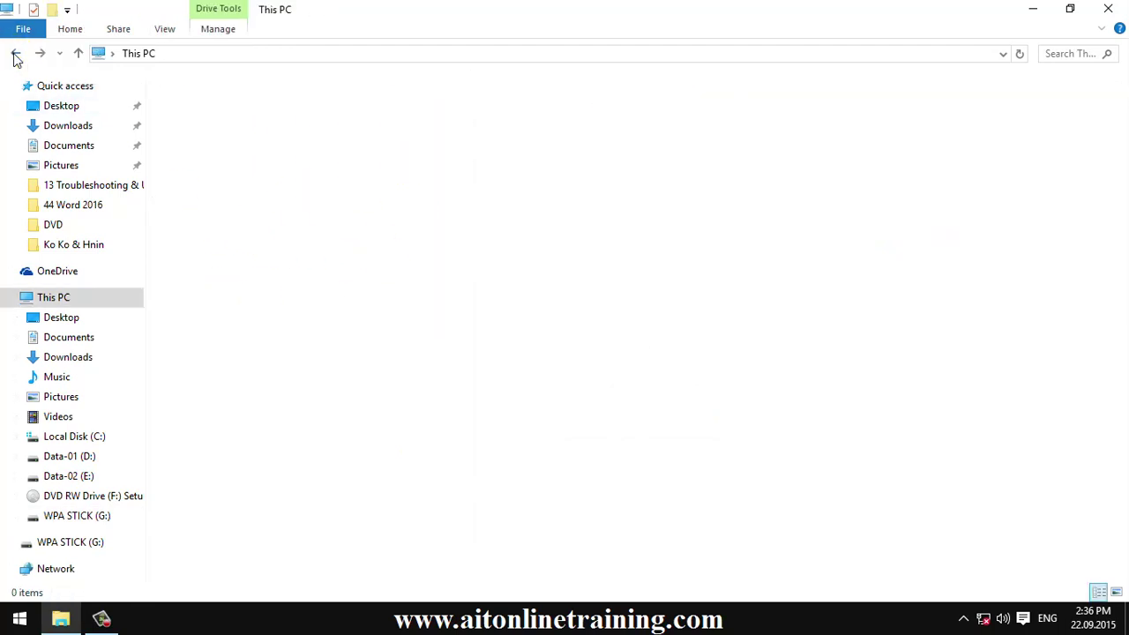
pyautogui.moveTo(332, 290)
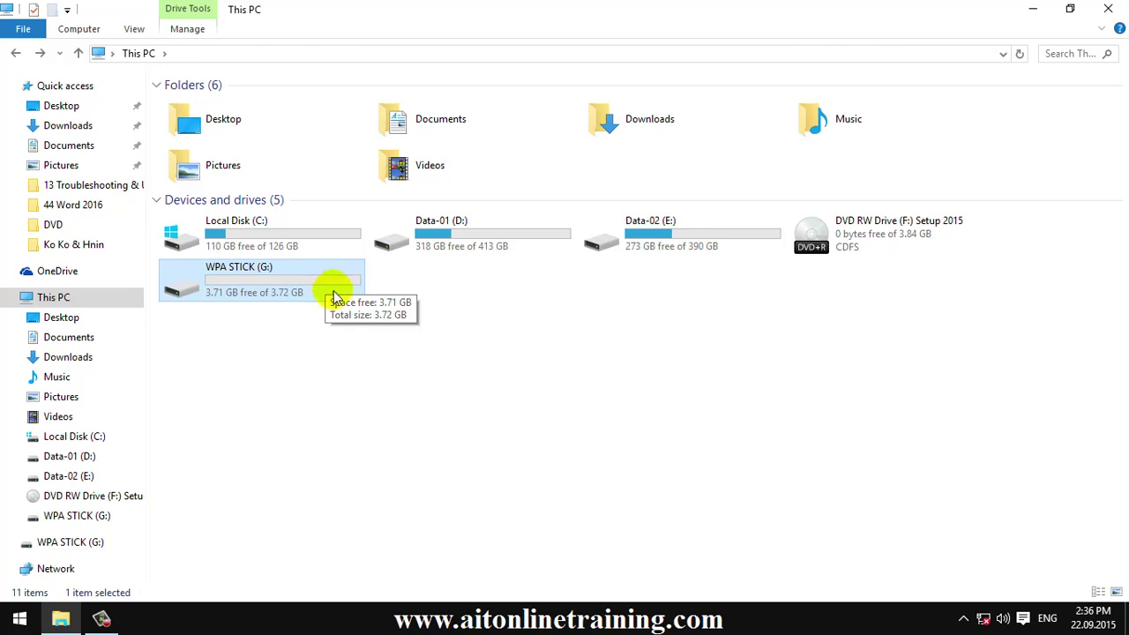
pyautogui.click(1109, 10)
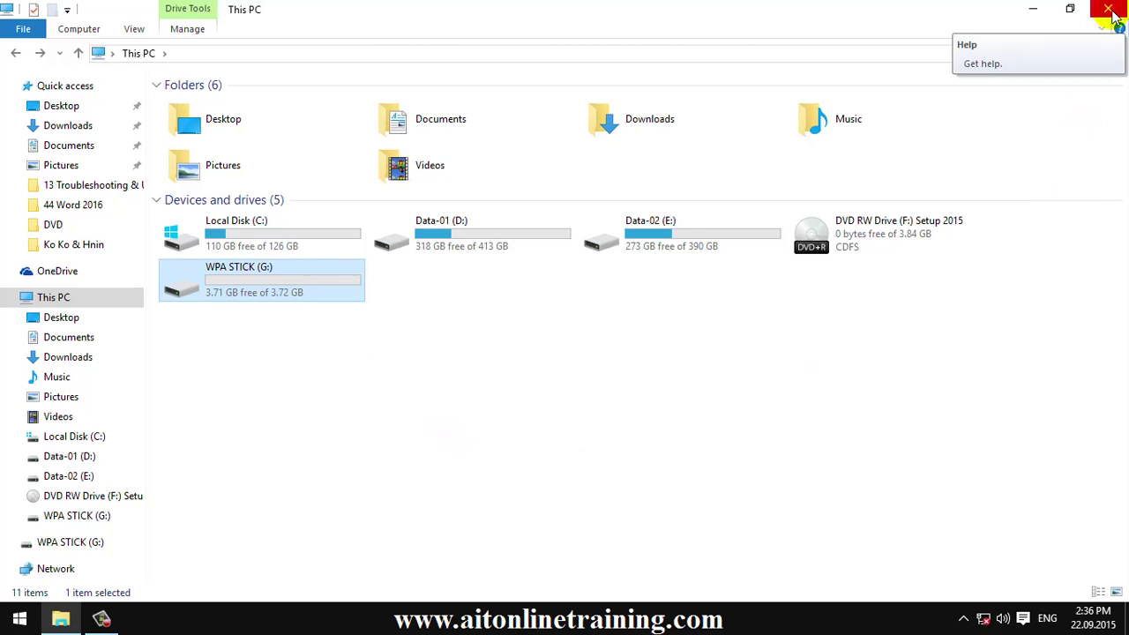
# Try reserving 3795 MB of WPA STICK (G:) for ReadyBoost with Use this device, then discard the change.
pyautogui.rightClick(295, 291)
pyautogui.click(339, 588)
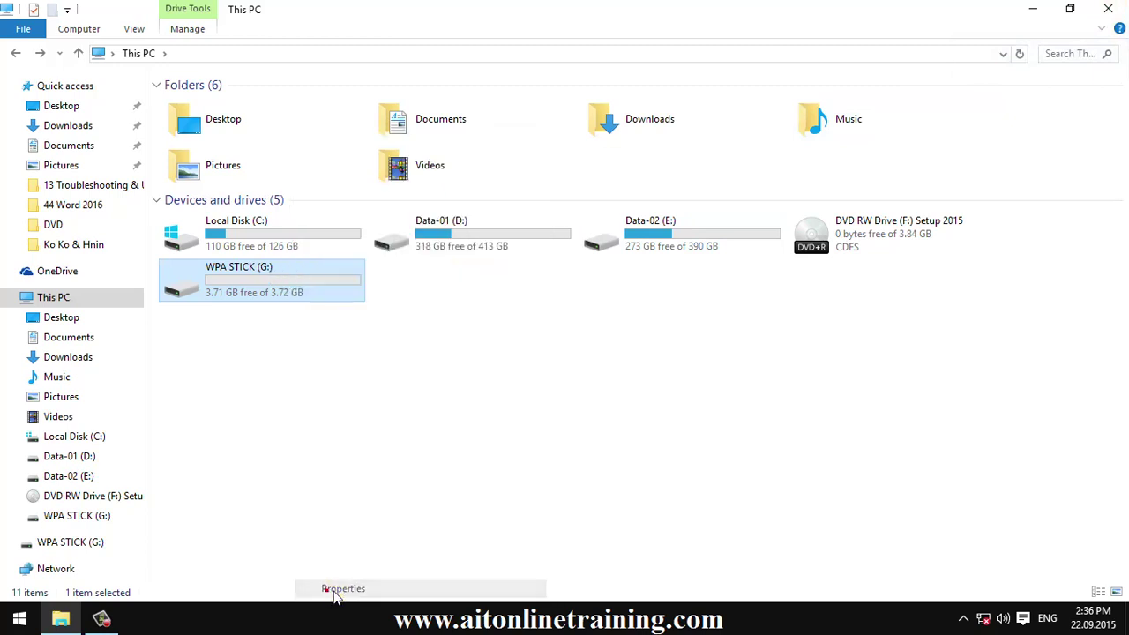
pyautogui.click(428, 221)
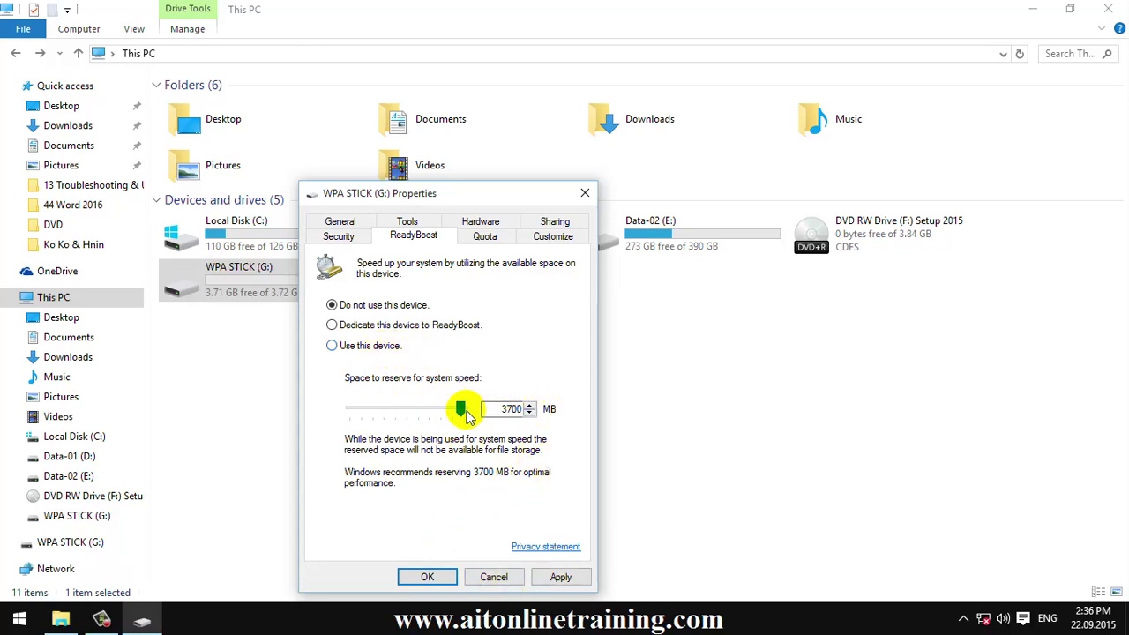
pyautogui.moveTo(460, 408)
pyautogui.mouseDown()
pyautogui.moveTo(370, 410)
pyautogui.moveTo(467, 417)
pyautogui.mouseUp()
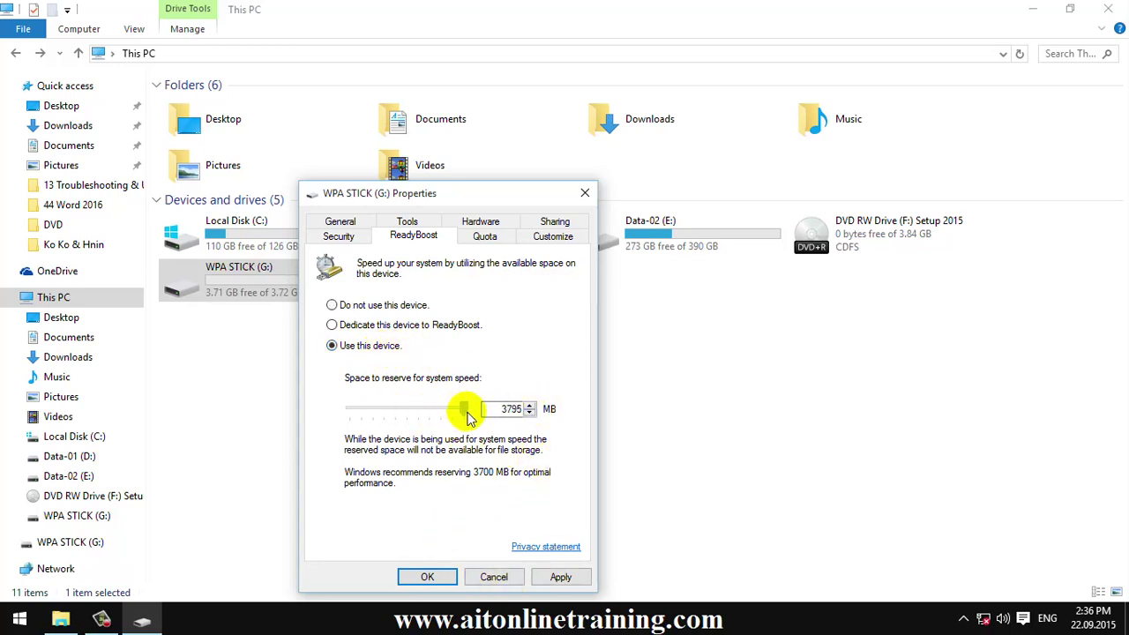
pyautogui.click(494, 577)
pyautogui.click(498, 462)
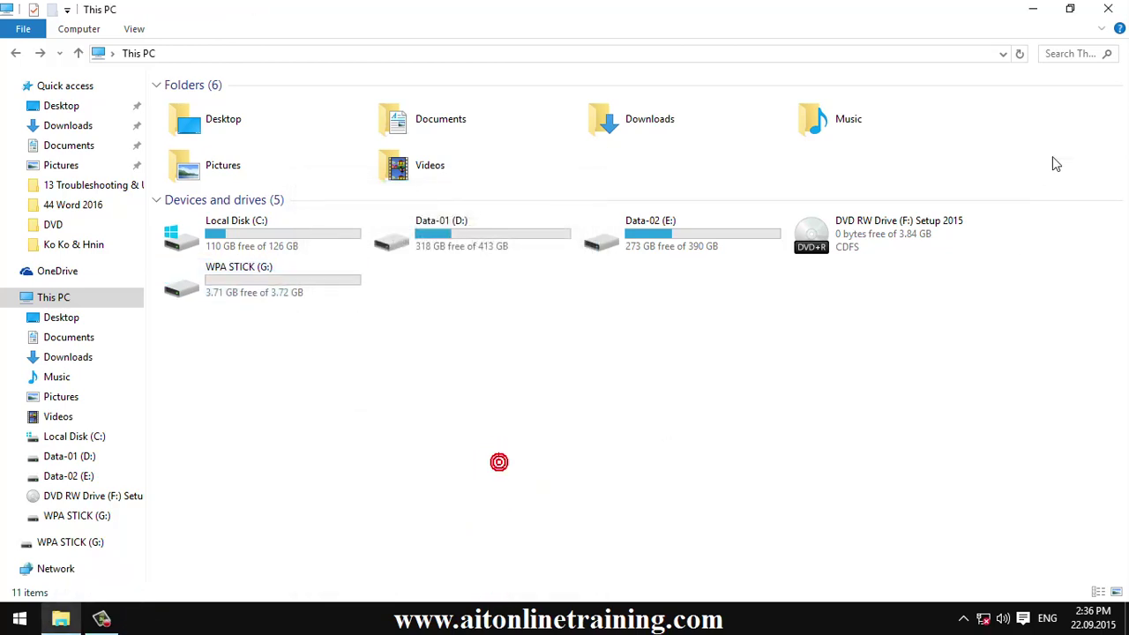